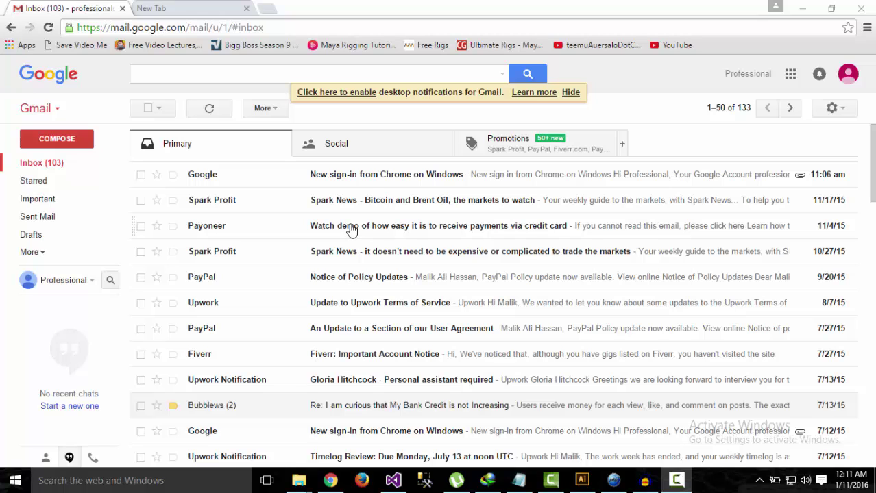
- Load unroll.me in the second Chrome tab, then go back to the Gmail inbox
{"action": "scroll", "coordinate": [376, 303], "scroll_direction": "down", "scroll_amount": 4}
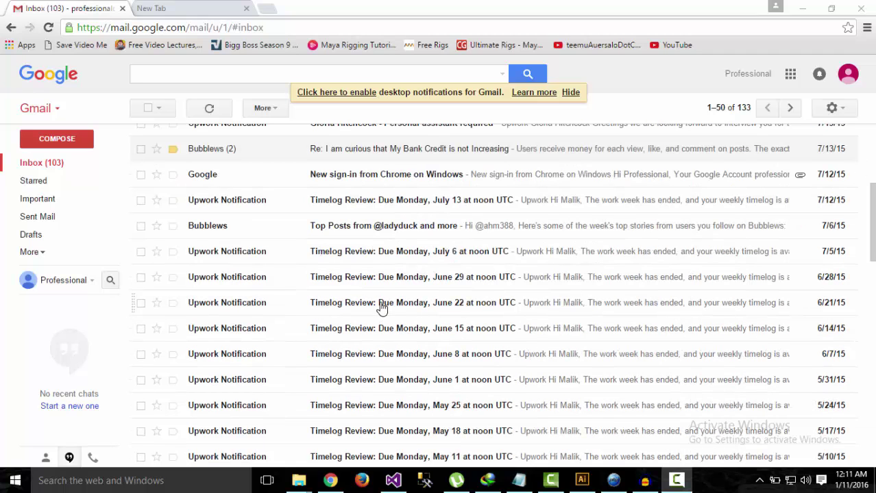
{"action": "scroll", "coordinate": [374, 286], "scroll_direction": "up", "scroll_amount": 3}
{"action": "scroll", "coordinate": [370, 281], "scroll_direction": "up", "scroll_amount": 2}
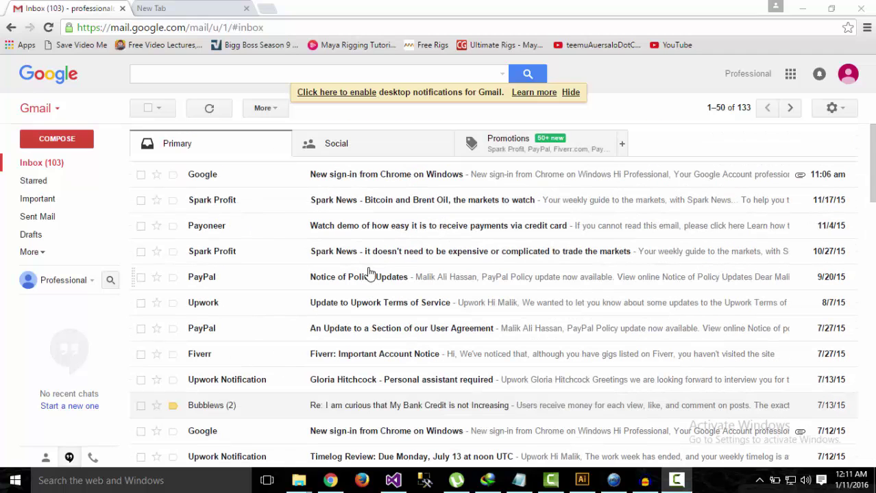
{"action": "left_click", "coordinate": [190, 6]}
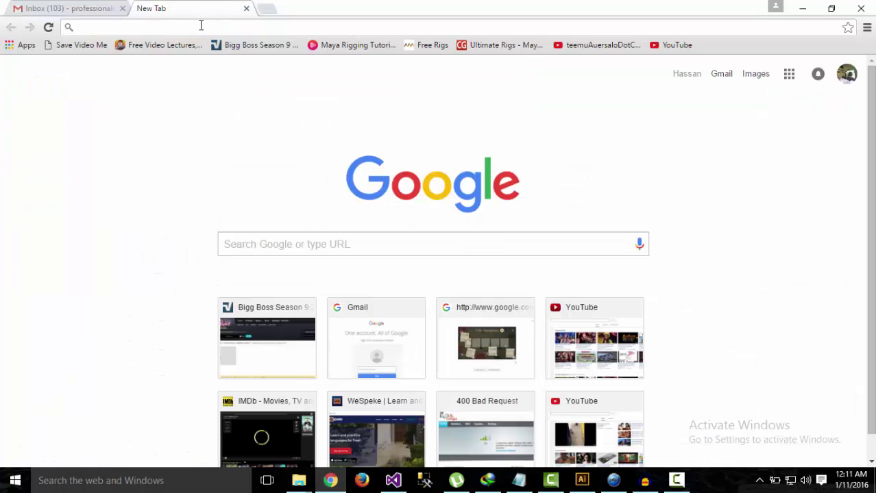
{"action": "type", "text": "unroll.me"}
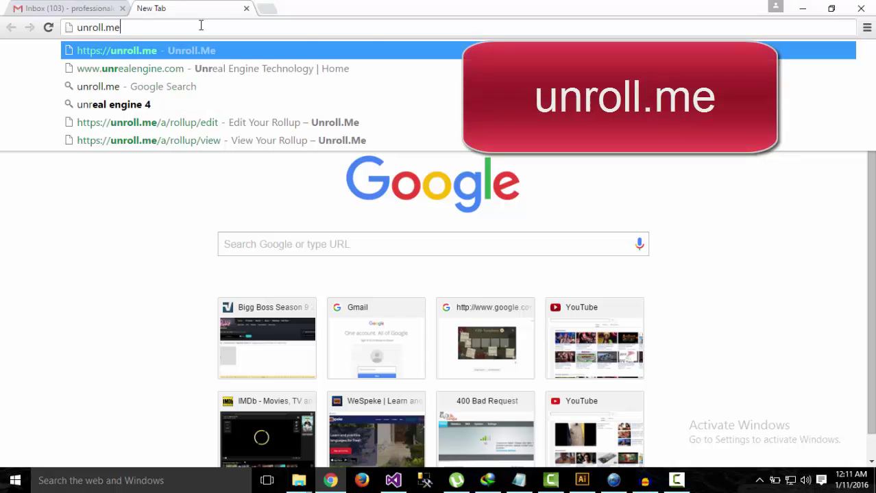
{"action": "key", "text": "Return"}
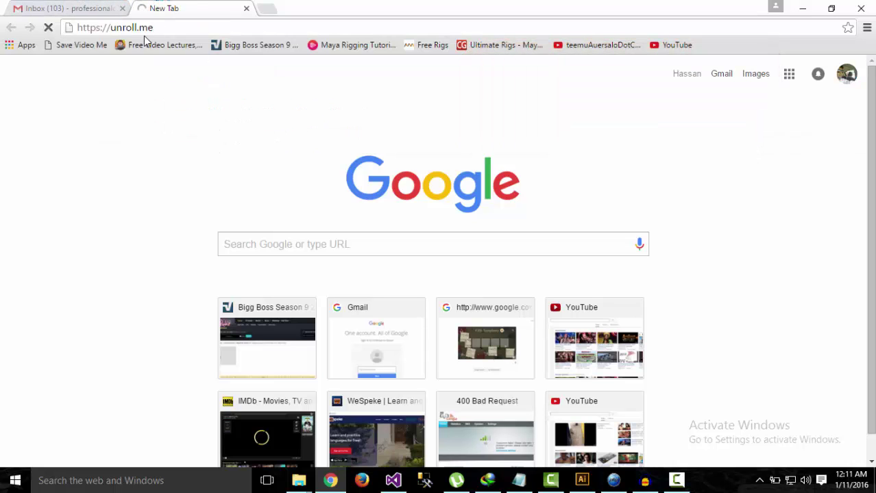
{"action": "left_click", "coordinate": [85, 9]}
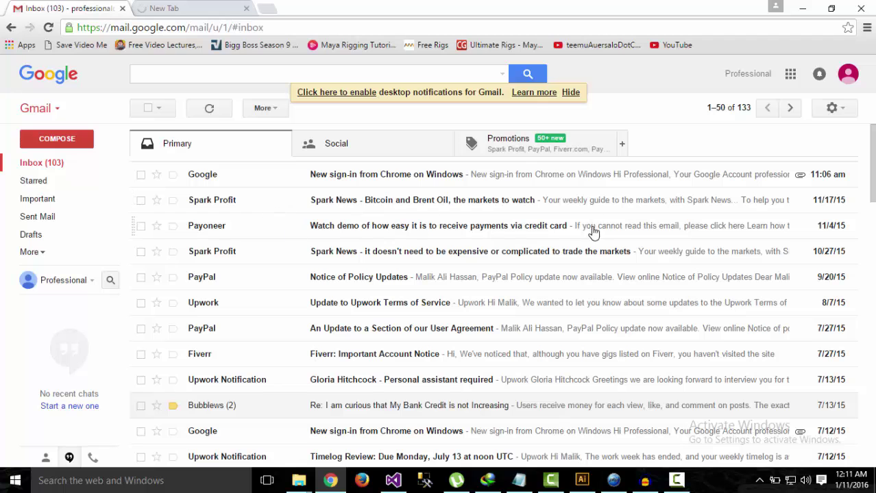
{"action": "scroll", "coordinate": [380, 287], "scroll_direction": "down", "scroll_amount": 2}
{"action": "scroll", "coordinate": [266, 222], "scroll_direction": "down", "scroll_amount": 1}
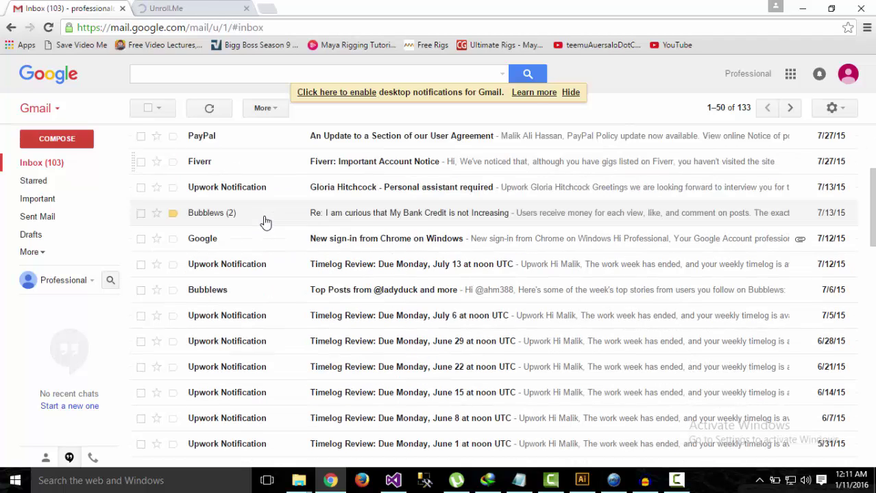
{"action": "scroll", "coordinate": [265, 223], "scroll_direction": "down", "scroll_amount": 2}
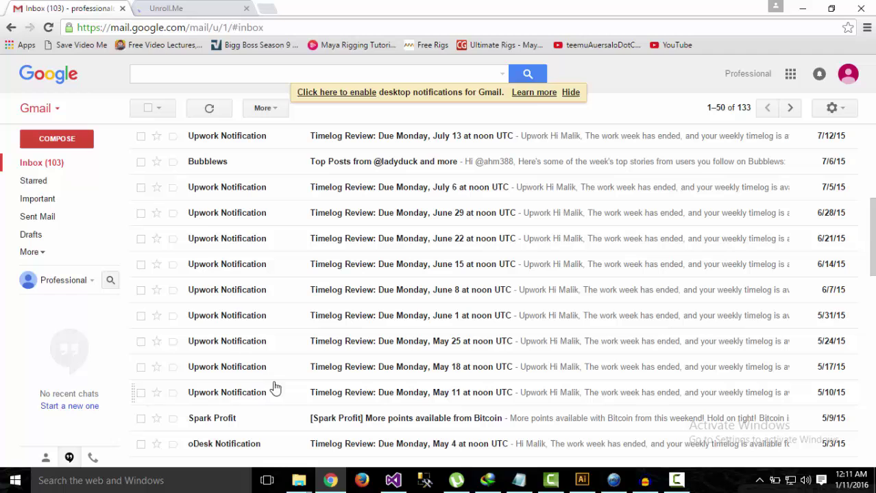
{"action": "scroll", "coordinate": [272, 375], "scroll_direction": "down", "scroll_amount": 2}
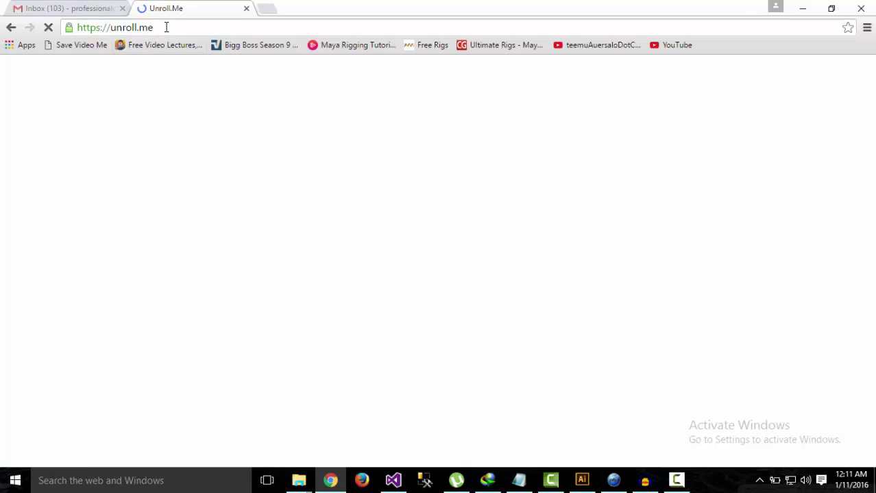
{"action": "left_click", "coordinate": [96, 7]}
{"action": "left_click", "coordinate": [193, 7]}
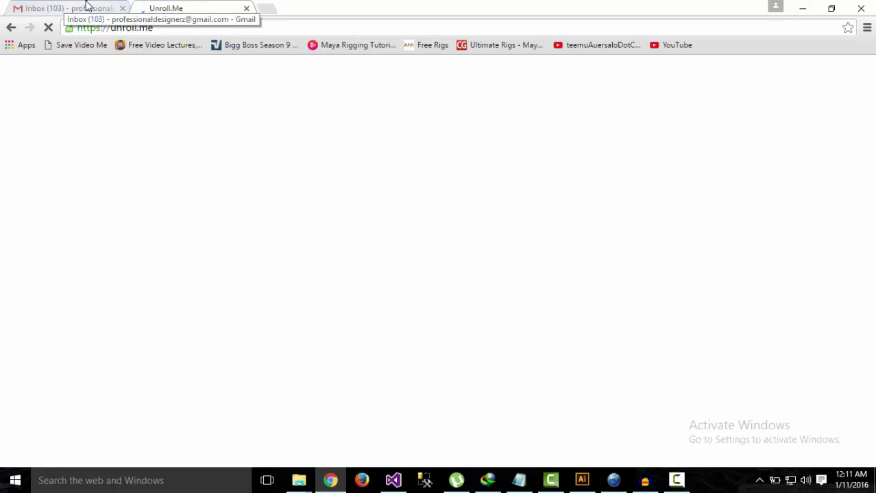
{"action": "left_click", "coordinate": [87, 6]}
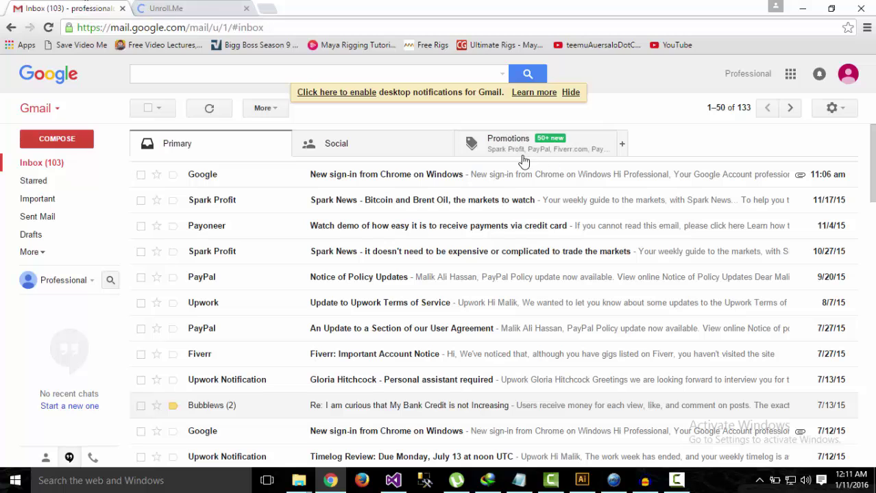
- Glance at the Social and Promotions tabs, then select all 50 conversations on the Primary page
{"action": "left_click", "coordinate": [415, 148]}
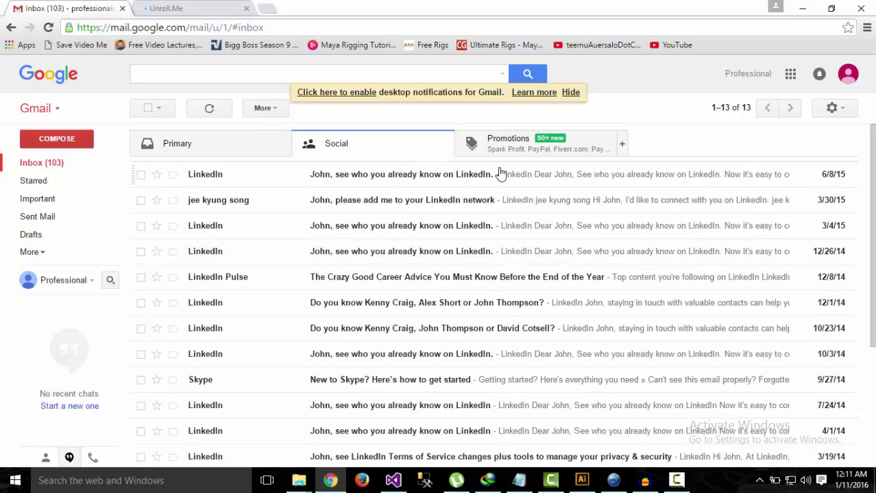
{"action": "left_click", "coordinate": [476, 144]}
{"action": "left_click", "coordinate": [225, 151]}
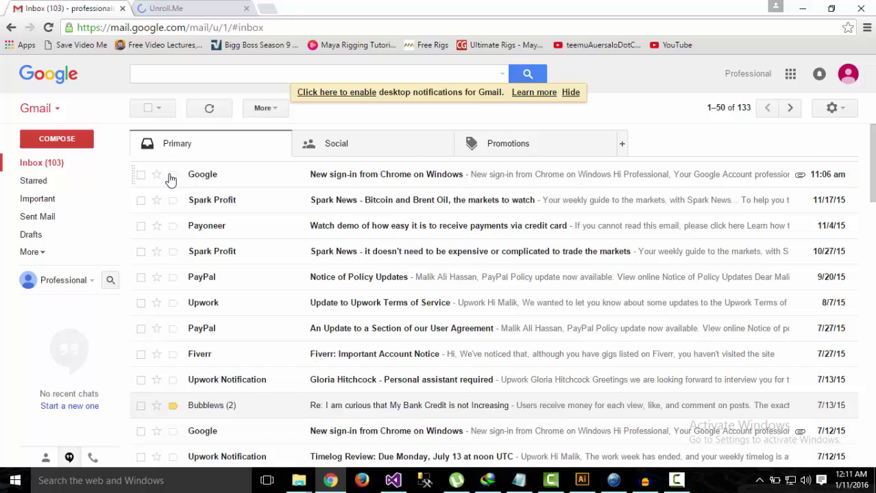
{"action": "left_click", "coordinate": [142, 176]}
{"action": "left_click", "coordinate": [141, 200]}
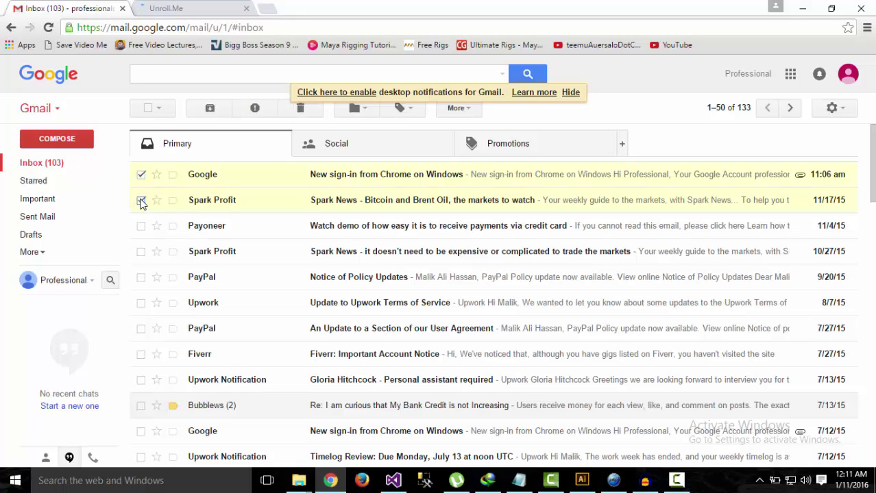
{"action": "left_click", "coordinate": [159, 108]}
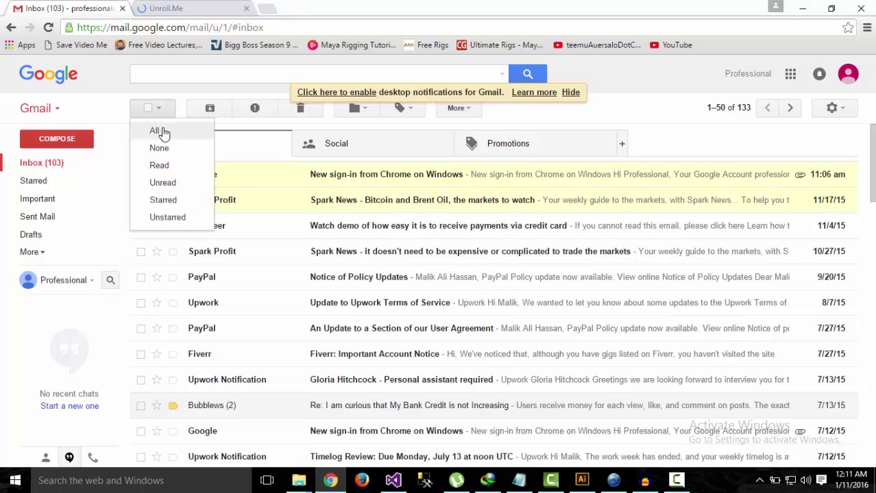
{"action": "left_click", "coordinate": [215, 137]}
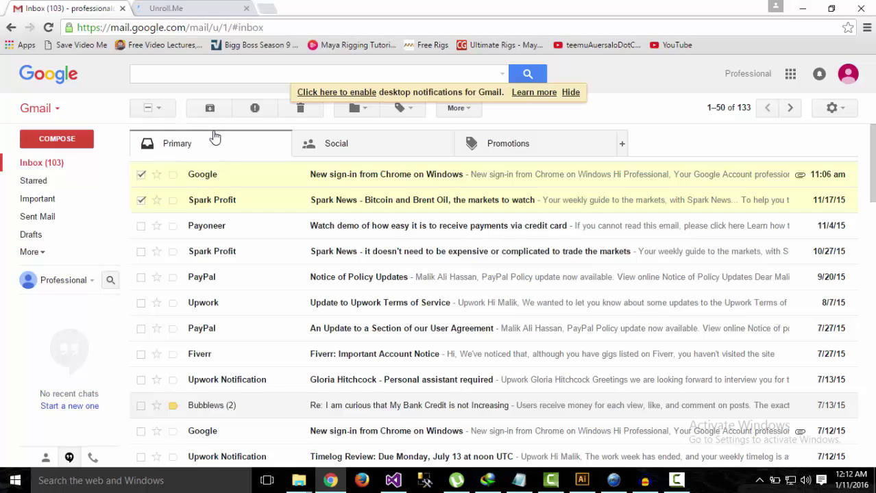
{"action": "left_click", "coordinate": [164, 112]}
{"action": "left_click", "coordinate": [164, 133]}
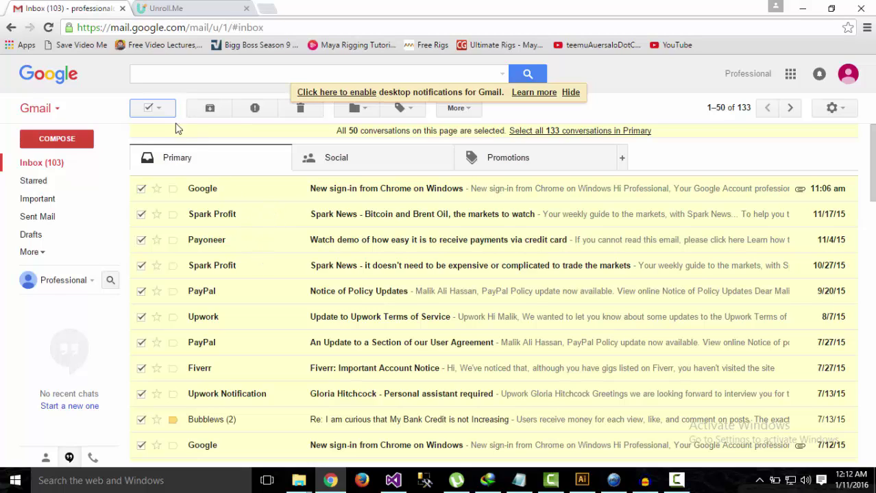
- Switch to the Unroll.me tab and choose Get started now to reach the signup page
{"action": "left_click", "coordinate": [158, 109]}
{"action": "left_click", "coordinate": [156, 130]}
{"action": "left_click", "coordinate": [208, 8]}
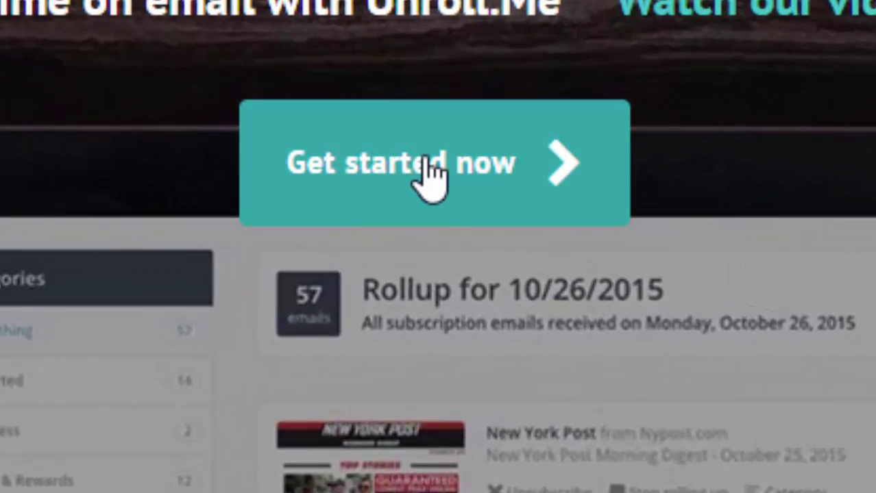
{"action": "left_click", "coordinate": [428, 177]}
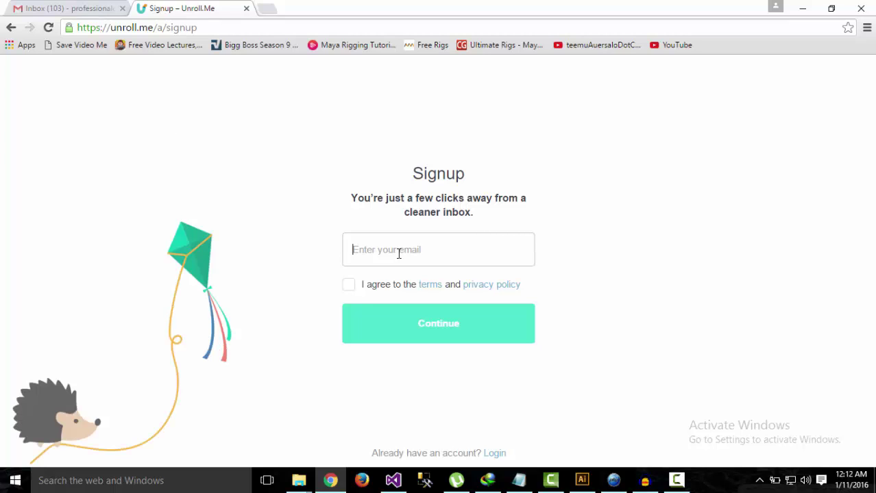
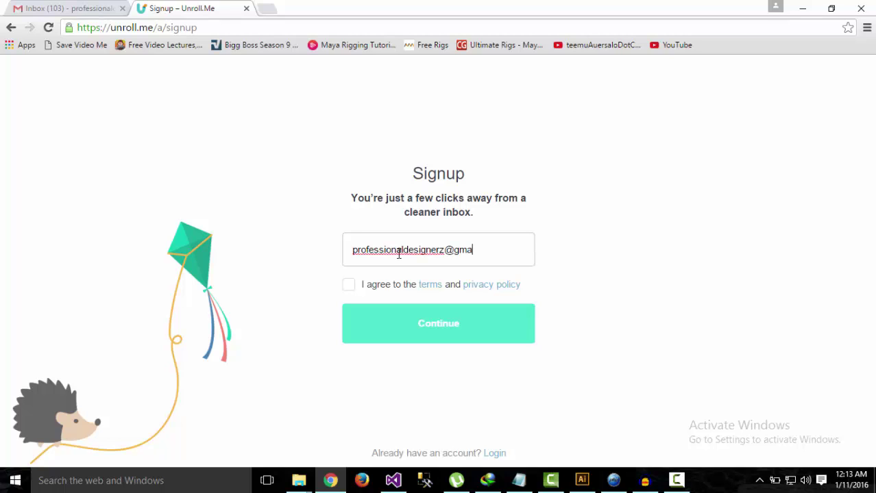
- Enter the Gmail address, agree to the terms and privacy policy, and continue the signup
{"action": "left_click", "coordinate": [350, 287]}
{"action": "left_click", "coordinate": [419, 331]}
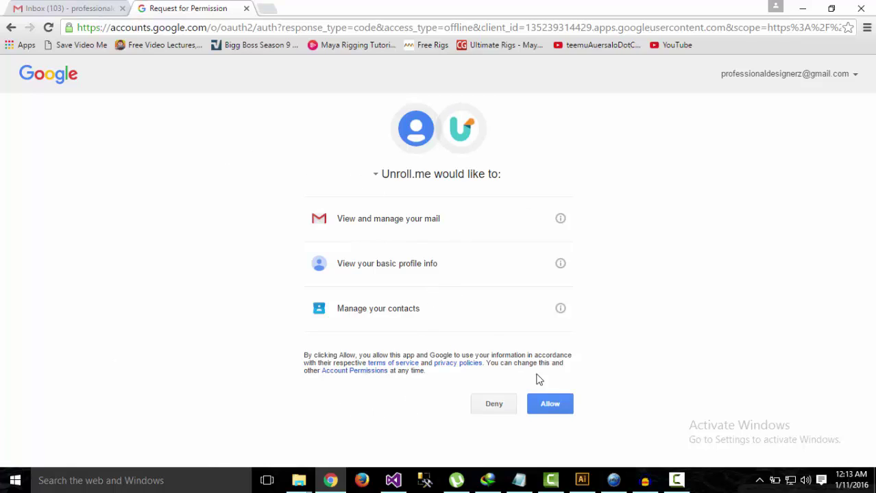
- Allow Unroll.me access to mail, basic profile and contacts on Google's permission page
{"action": "left_click", "coordinate": [556, 413]}
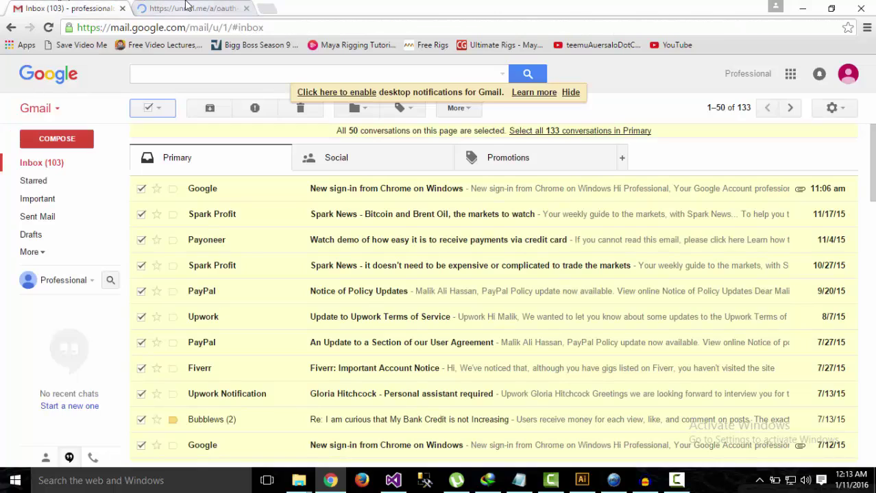
- Wait for the Unroll.me inbox scan to finish, then continue to the Edit Your Rollup page
{"action": "left_click", "coordinate": [185, 7]}
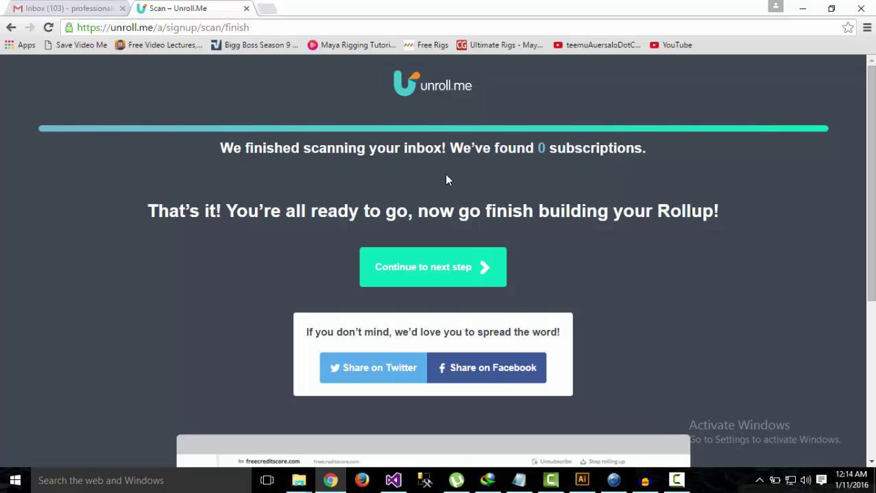
{"action": "scroll", "coordinate": [614, 215], "scroll_direction": "down", "scroll_amount": 2}
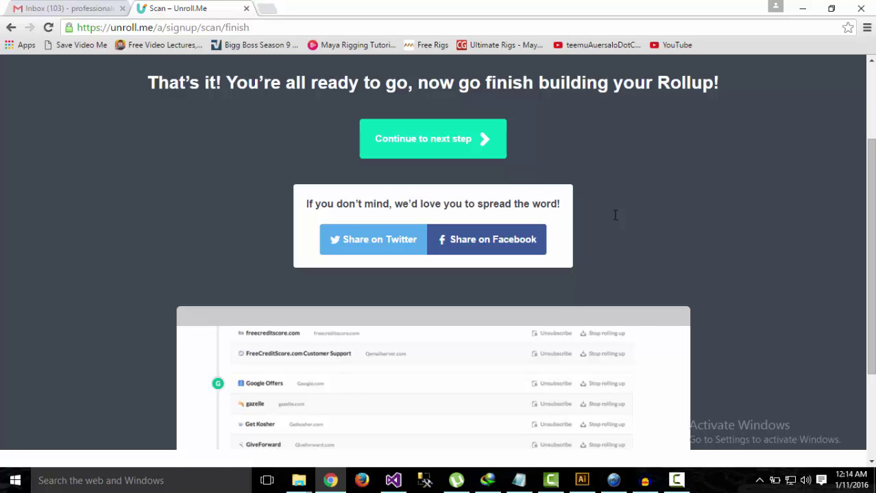
{"action": "scroll", "coordinate": [615, 215], "scroll_direction": "up", "scroll_amount": 1}
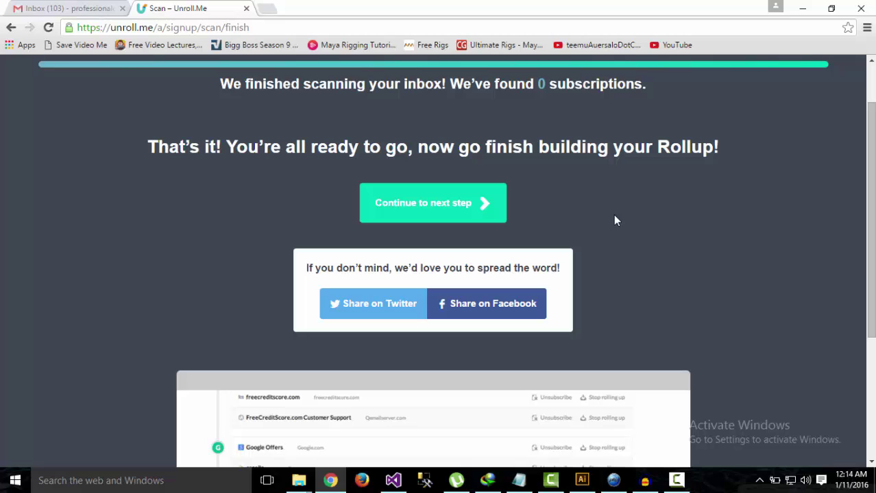
{"action": "left_click", "coordinate": [470, 206]}
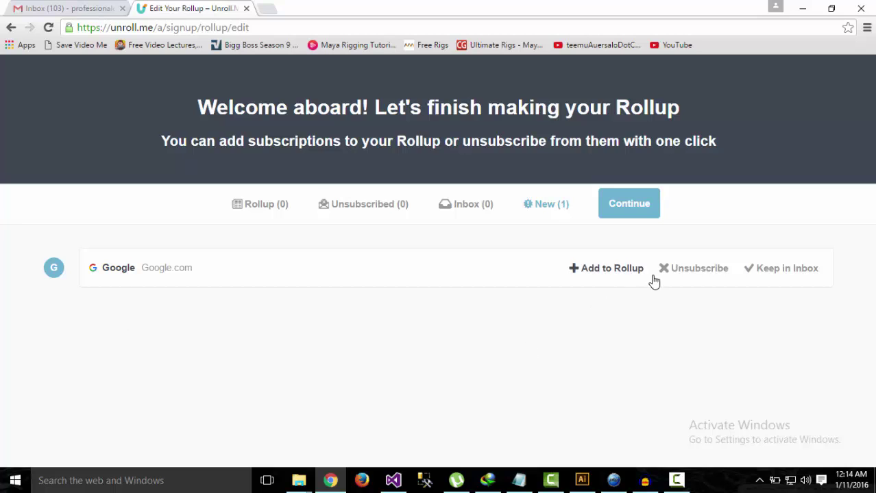
- Choose Unsubscribe on the Google.com row of the new subscriptions list
{"action": "left_click", "coordinate": [699, 271]}
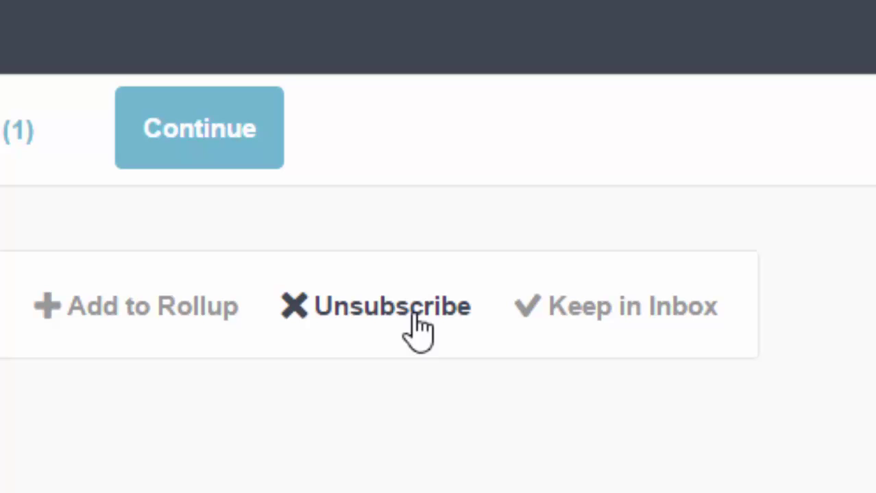
- Confirm unsubscribing from Google.com so Unsubscribed shows (1) and New shows (0)
{"action": "left_click", "coordinate": [413, 320]}
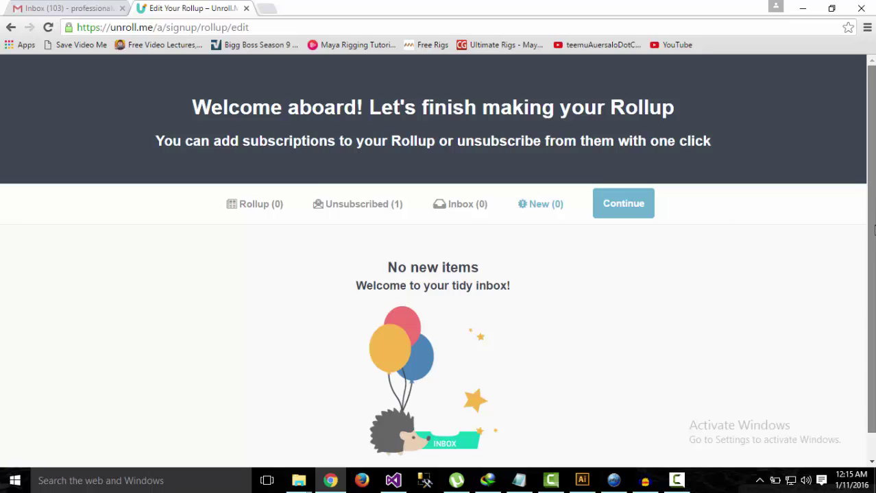
{"action": "scroll", "coordinate": [663, 273], "scroll_direction": "down", "scroll_amount": 1}
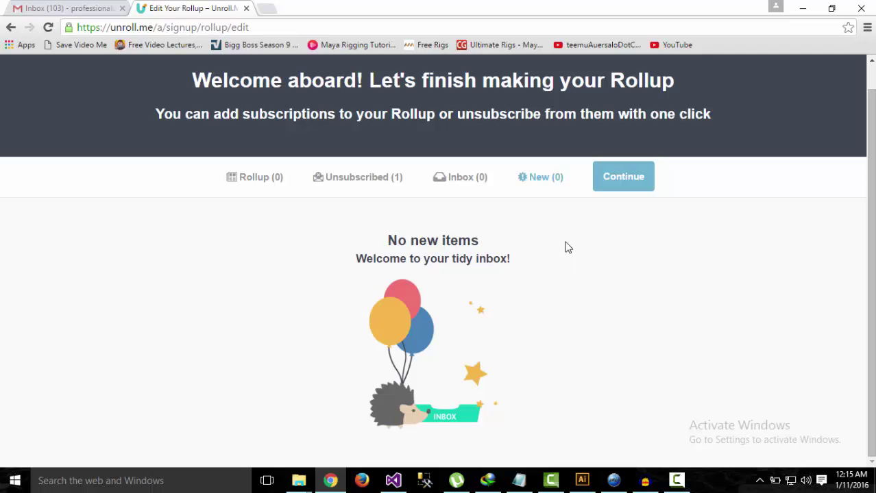
{"action": "scroll", "coordinate": [480, 236], "scroll_direction": "up", "scroll_amount": 1}
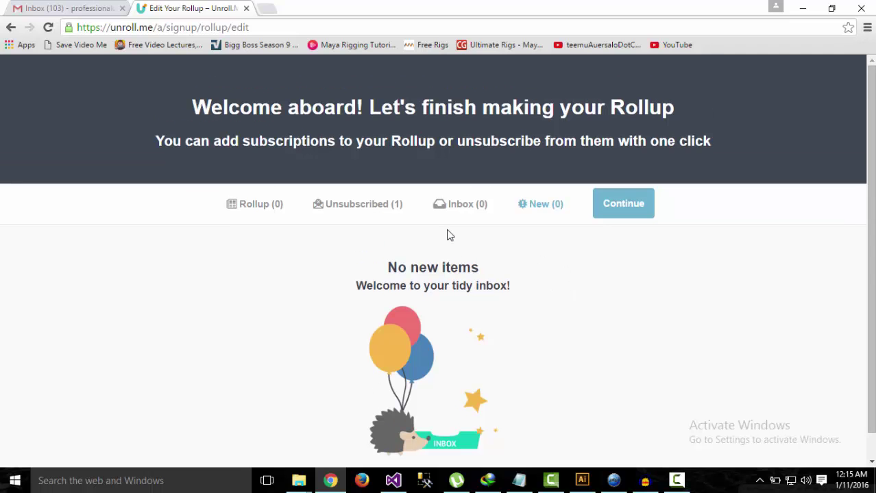
- Select all 133 Primary conversations in Gmail and delete them, confirming with OK
{"action": "left_click", "coordinate": [91, 7]}
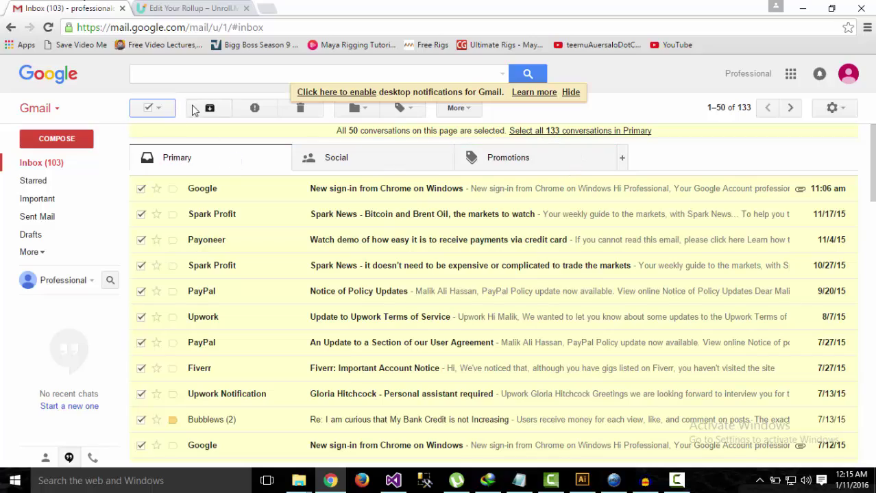
{"action": "left_click", "coordinate": [161, 110]}
{"action": "left_click", "coordinate": [157, 133]}
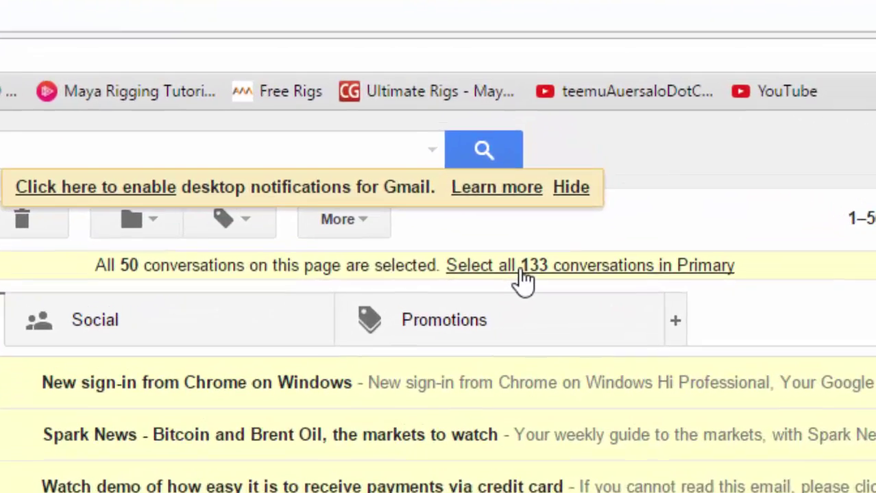
{"action": "left_click", "coordinate": [548, 132]}
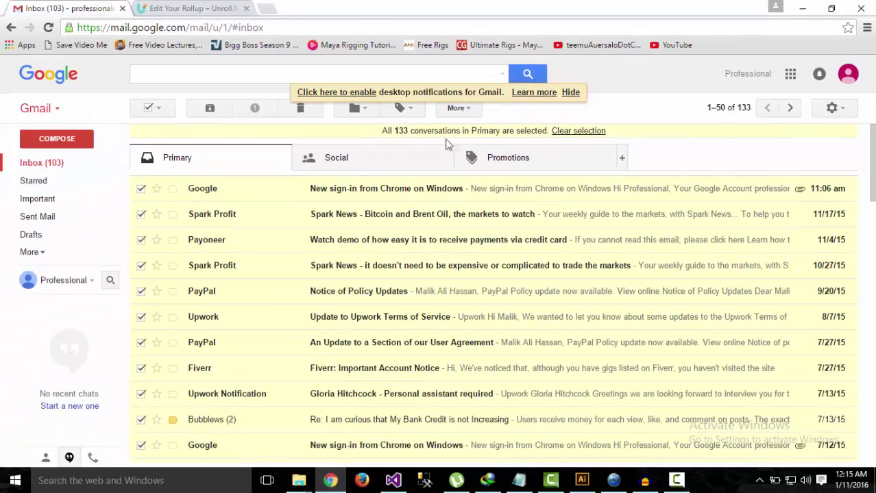
{"action": "scroll", "coordinate": [213, 314], "scroll_direction": "down", "scroll_amount": 4}
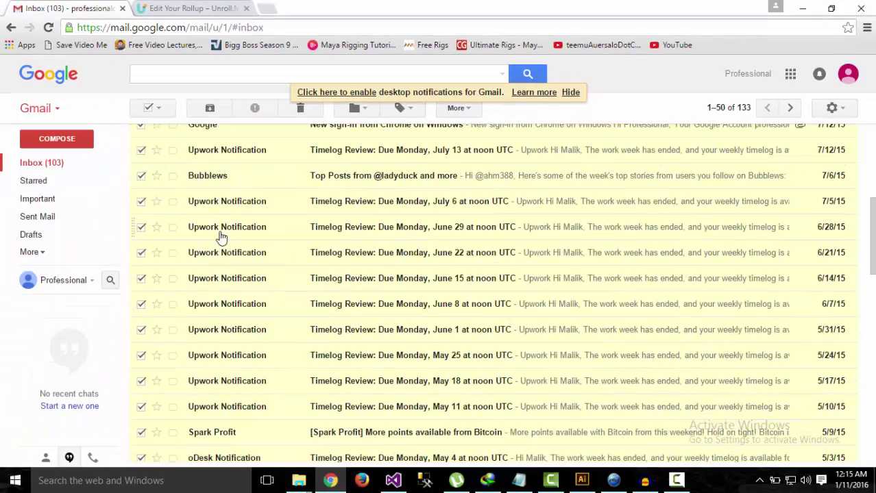
{"action": "scroll", "coordinate": [209, 206], "scroll_direction": "up", "scroll_amount": 5}
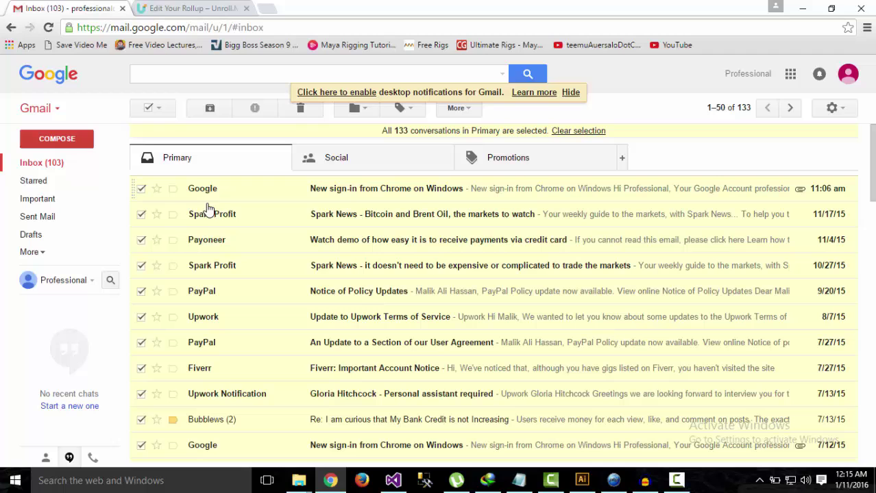
{"action": "left_click", "coordinate": [292, 110]}
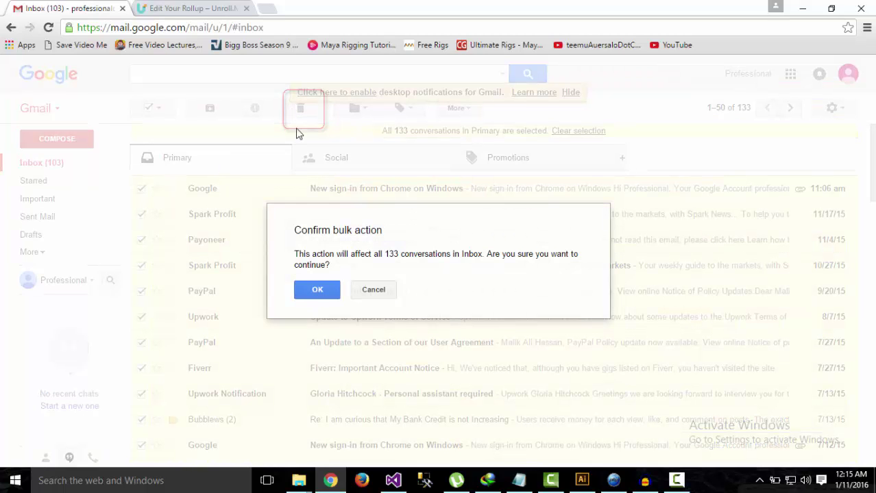
{"action": "left_click", "coordinate": [317, 290]}
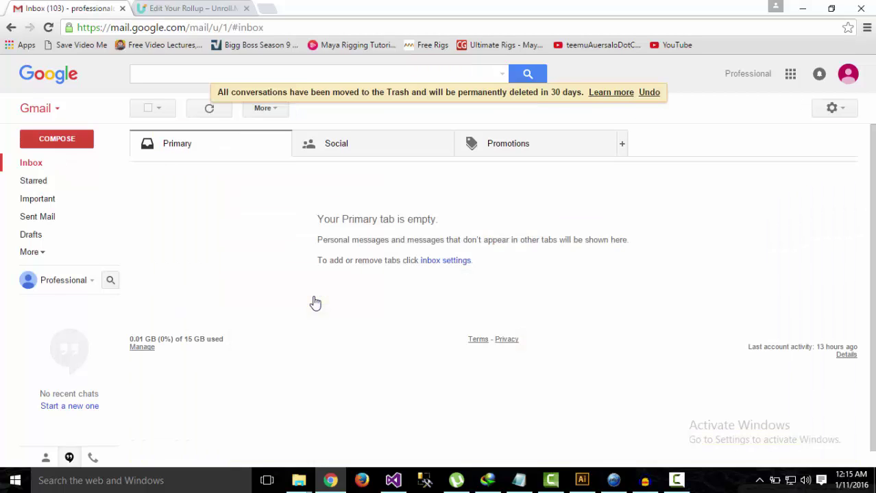
- Delete all 13 Social conversations in Gmail, then bring up the Promotions tab
{"action": "left_click", "coordinate": [349, 144]}
{"action": "left_click", "coordinate": [211, 152]}
{"action": "left_click", "coordinate": [334, 148]}
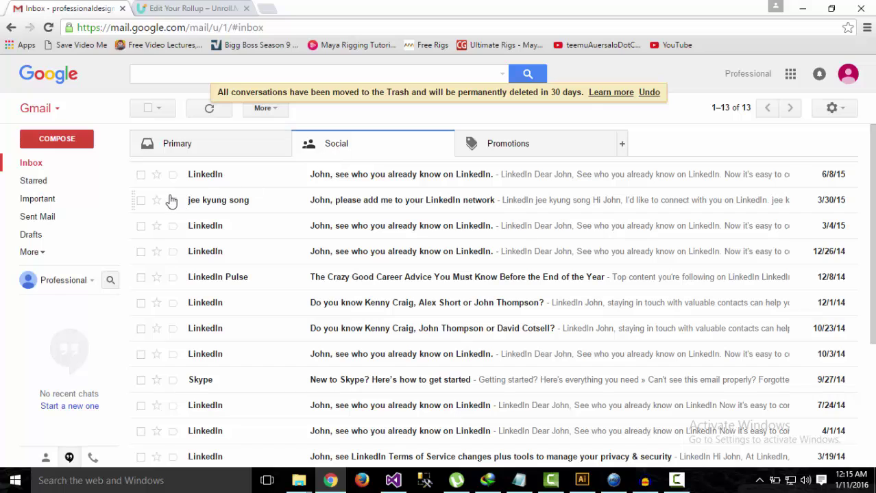
{"action": "left_click", "coordinate": [163, 108]}
{"action": "left_click", "coordinate": [164, 134]}
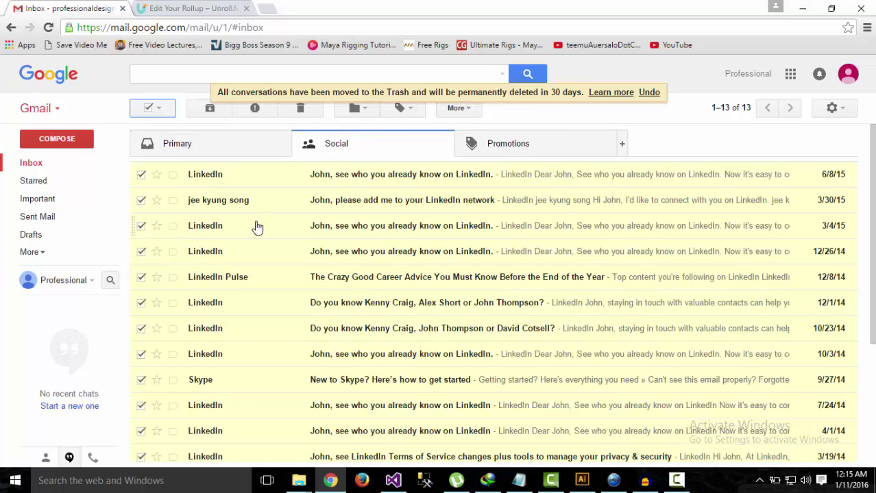
{"action": "left_click", "coordinate": [300, 111]}
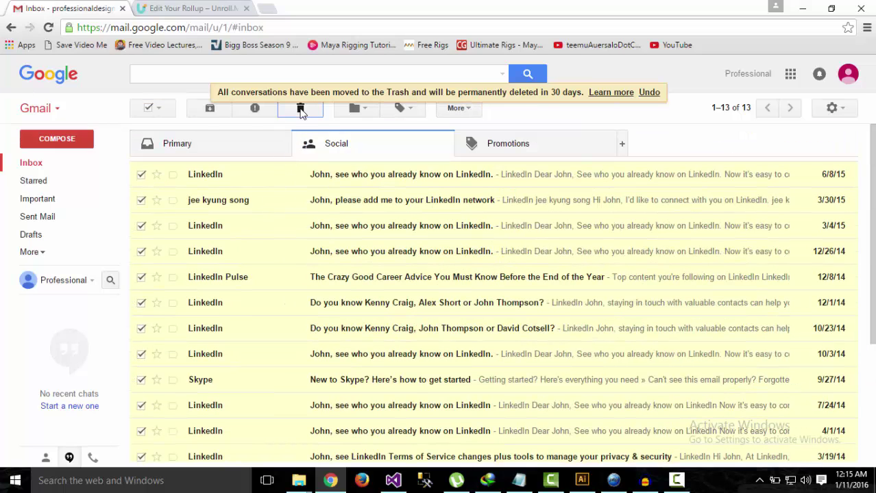
{"action": "left_click", "coordinate": [539, 146]}
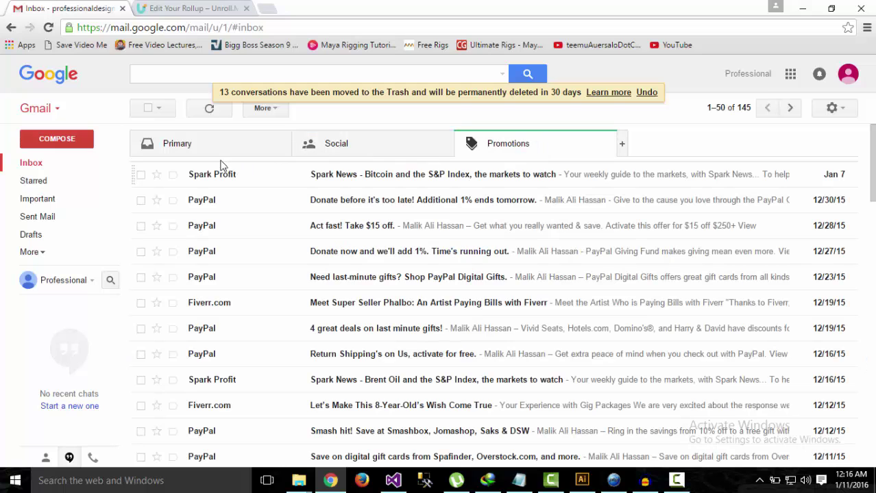
- Select all 145 Promotions conversations and delete them, confirming the bulk action
{"action": "left_click", "coordinate": [161, 109]}
{"action": "left_click", "coordinate": [157, 130]}
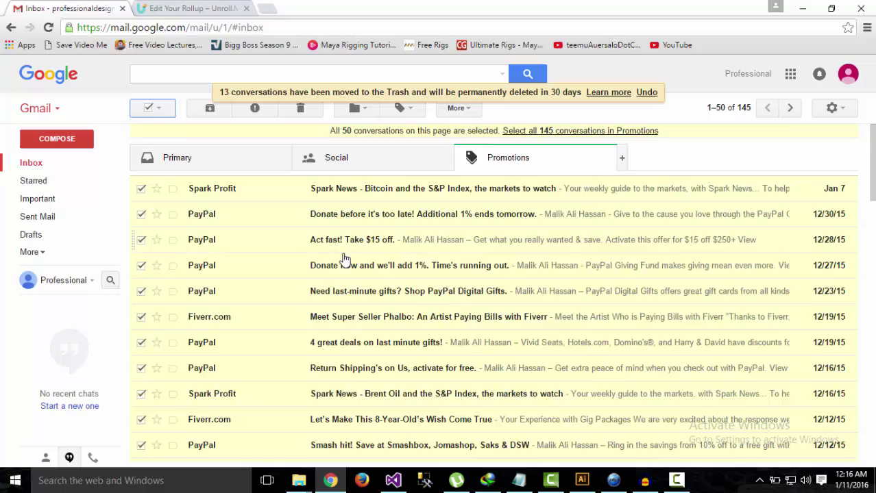
{"action": "scroll", "coordinate": [342, 257], "scroll_direction": "down", "scroll_amount": 15}
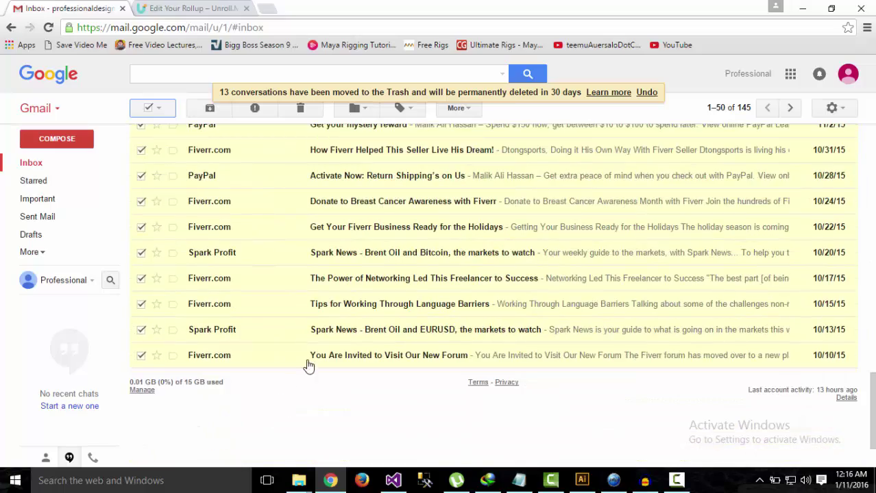
{"action": "scroll", "coordinate": [322, 332], "scroll_direction": "up", "scroll_amount": 15}
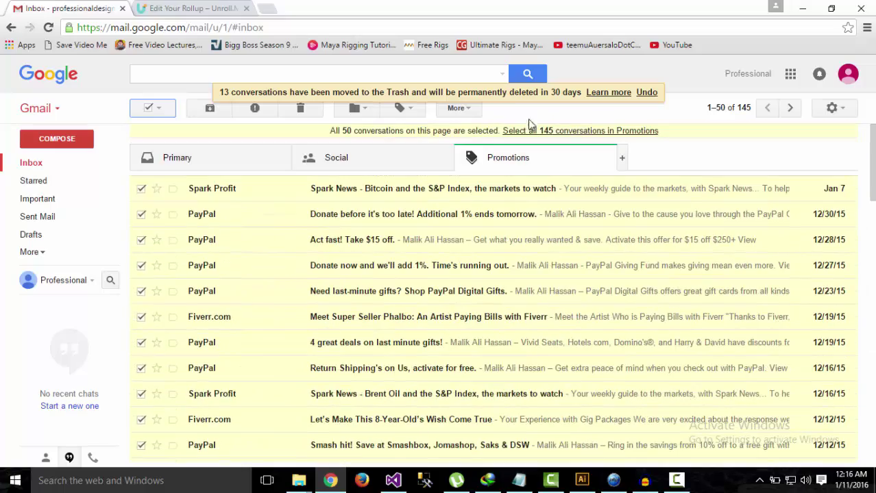
{"action": "left_click", "coordinate": [546, 131]}
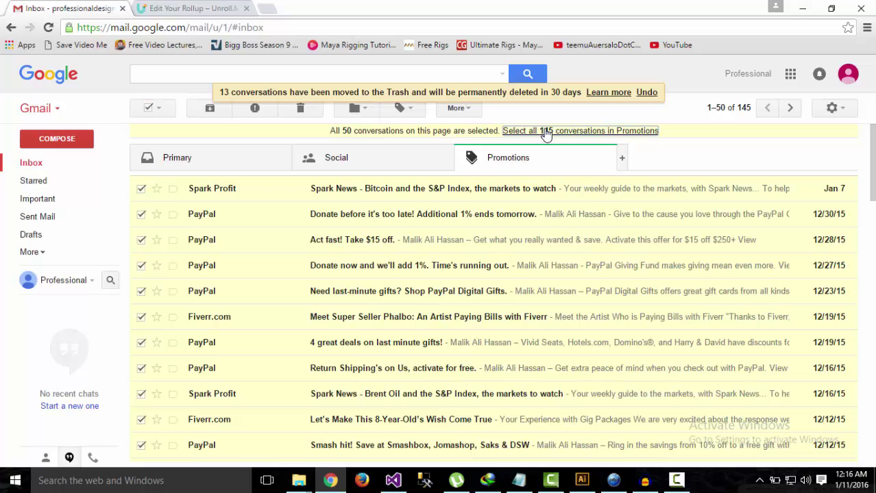
{"action": "left_click", "coordinate": [299, 109]}
{"action": "left_click", "coordinate": [316, 290]}
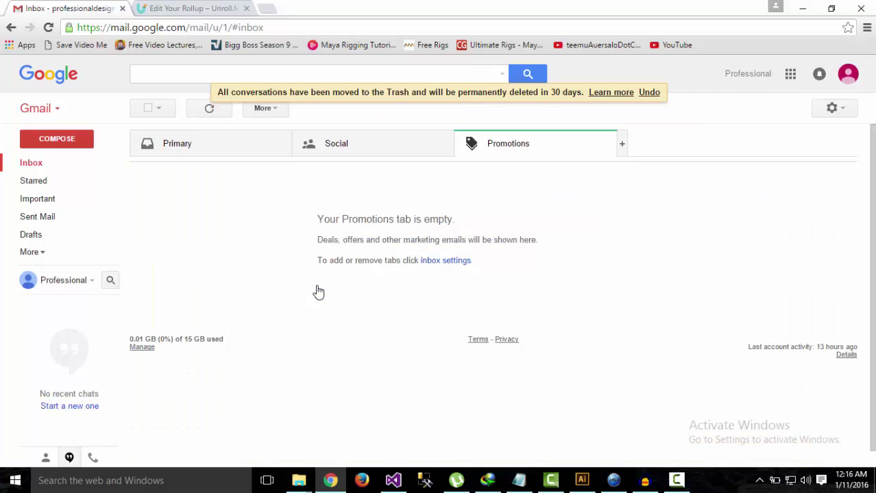
- Verify the Primary, Social and Promotions tabs are all empty
{"action": "left_click", "coordinate": [239, 150]}
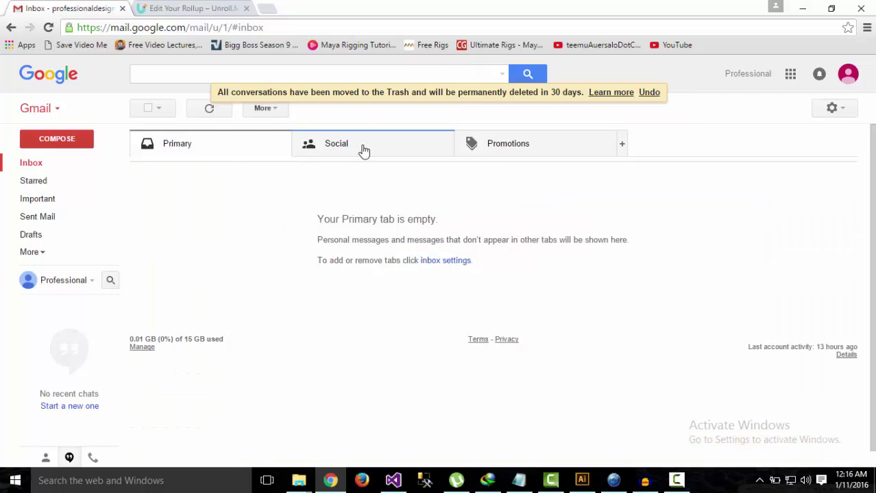
{"action": "left_click", "coordinate": [362, 151]}
{"action": "left_click", "coordinate": [513, 155]}
{"action": "left_click", "coordinate": [242, 159]}
{"action": "left_click", "coordinate": [508, 151]}
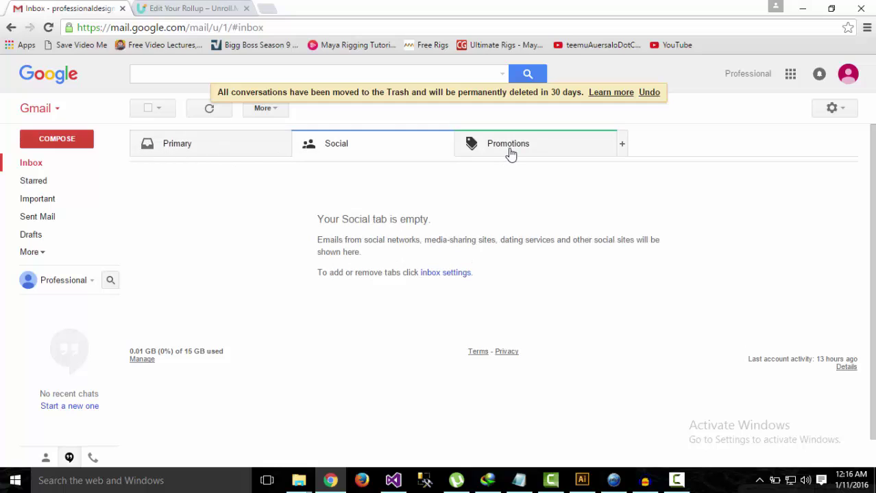
{"action": "left_click", "coordinate": [283, 150]}
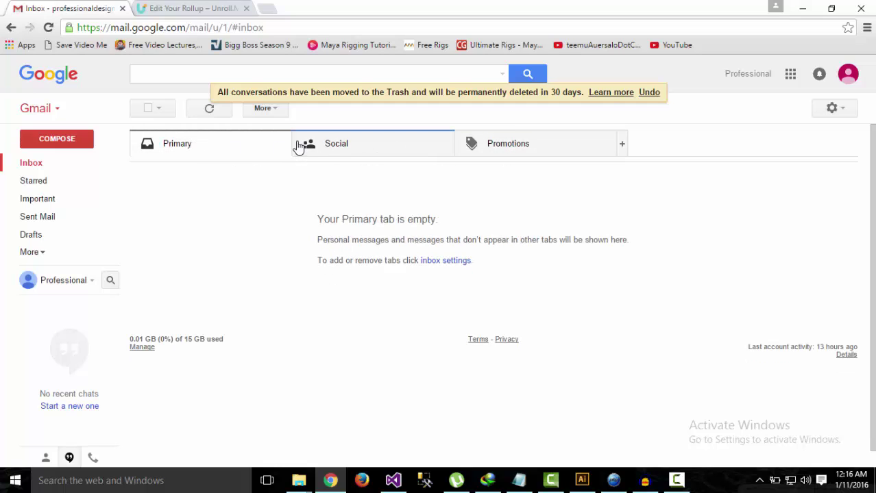